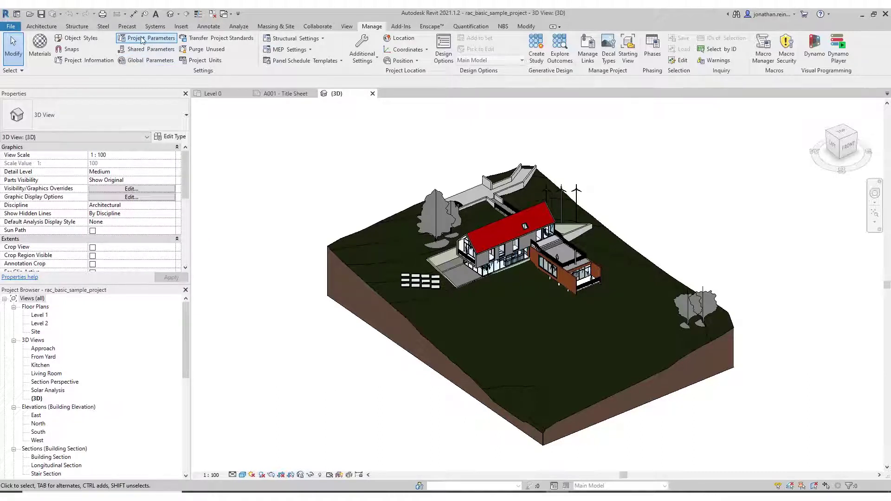
Check the project parameters list, then open Type Properties for a Single Window: Standard window.
{"action": "left_click", "coordinate": [142, 40]}
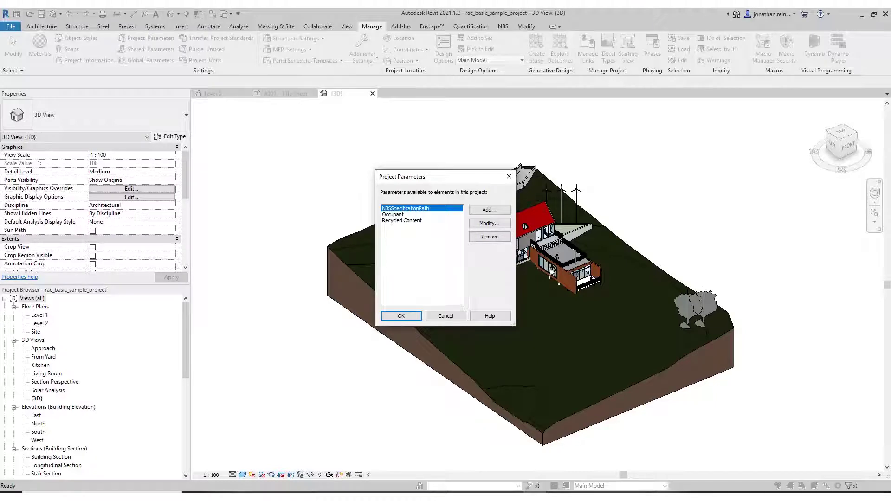
{"action": "left_click", "coordinate": [450, 318]}
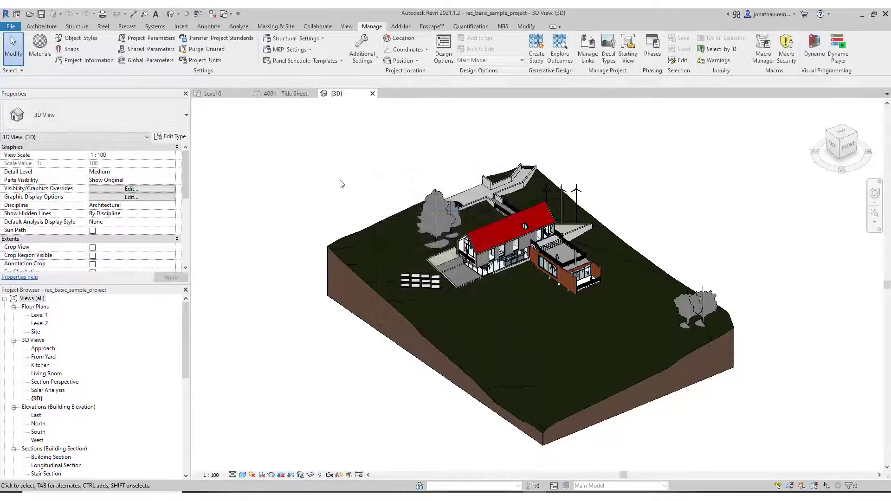
{"action": "scroll", "coordinate": [487, 257], "scroll_direction": "up", "scroll_amount": 3}
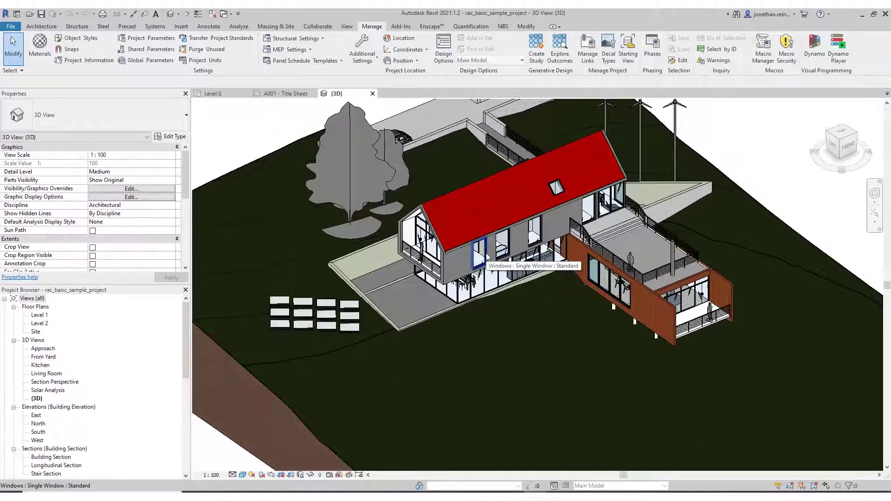
{"action": "left_click", "coordinate": [487, 258]}
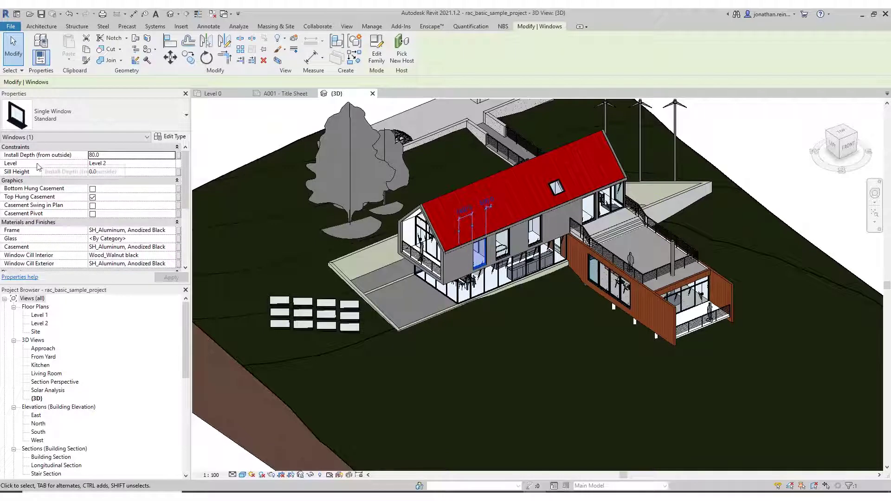
{"action": "left_click_drag", "start_coordinate": [185, 184], "coordinate": [185, 242]}
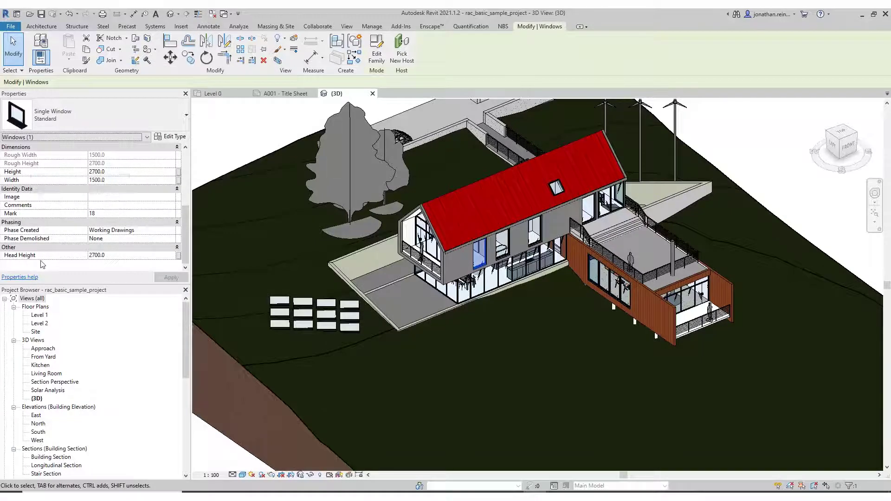
{"action": "left_click", "coordinate": [174, 137]}
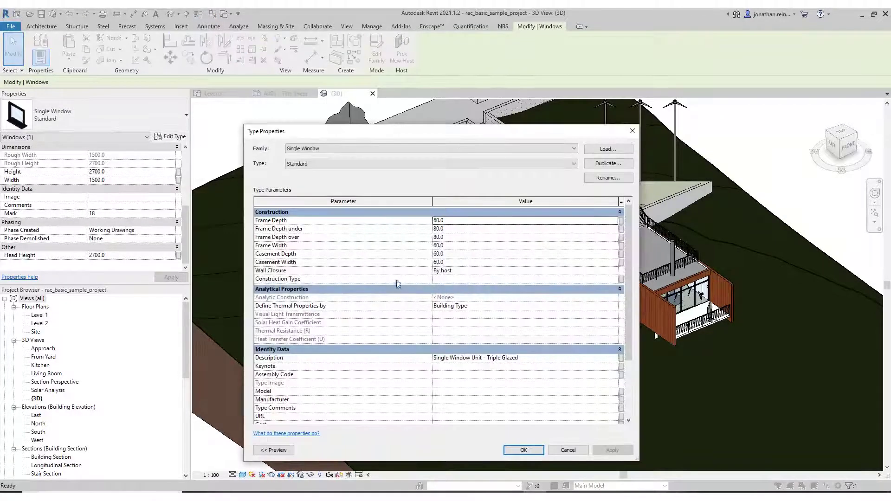
{"action": "scroll", "coordinate": [394, 313], "scroll_direction": "down", "scroll_amount": 3}
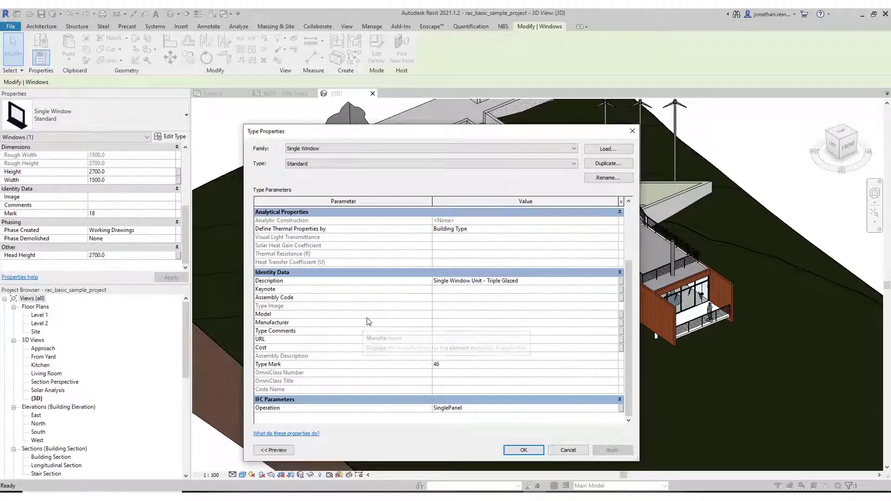
{"action": "scroll", "coordinate": [371, 339], "scroll_direction": "up", "scroll_amount": 1}
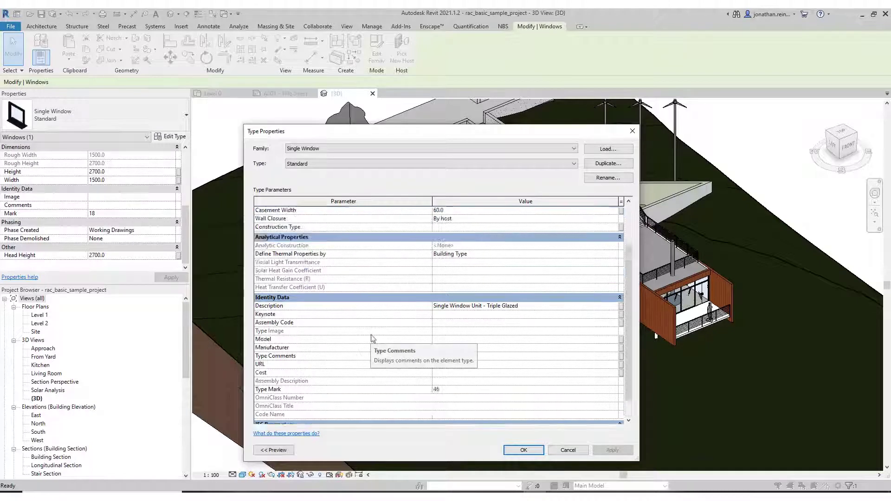
{"action": "scroll", "coordinate": [372, 339], "scroll_direction": "up", "scroll_amount": 2}
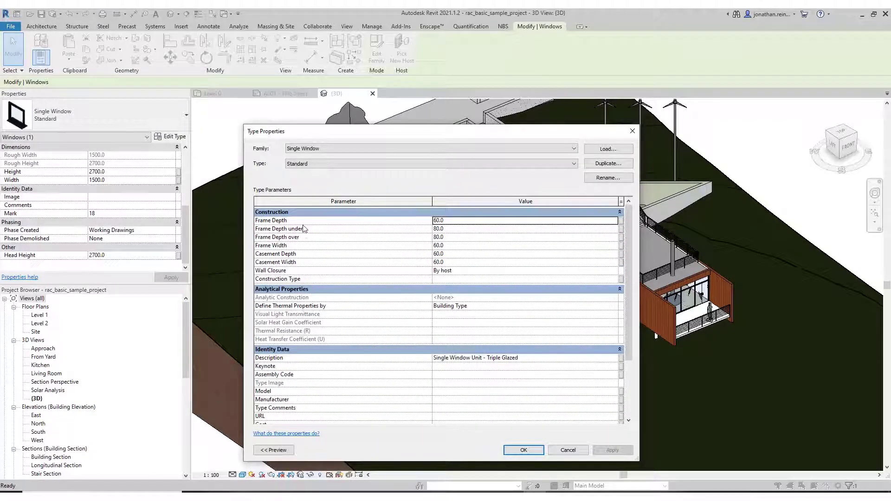
{"action": "scroll", "coordinate": [304, 279], "scroll_direction": "down", "scroll_amount": 3}
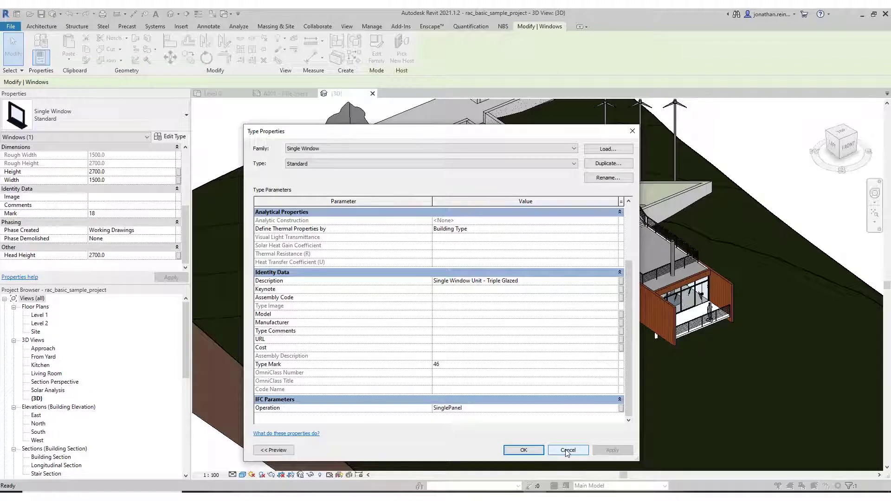
Cancel the Single Window: Standard Type Properties dialog without changes.
{"action": "left_click", "coordinate": [568, 450]}
Deselect the window and define a new project parameter 'Colour' as a Text instance parameter.
{"action": "left_click", "coordinate": [262, 136]}
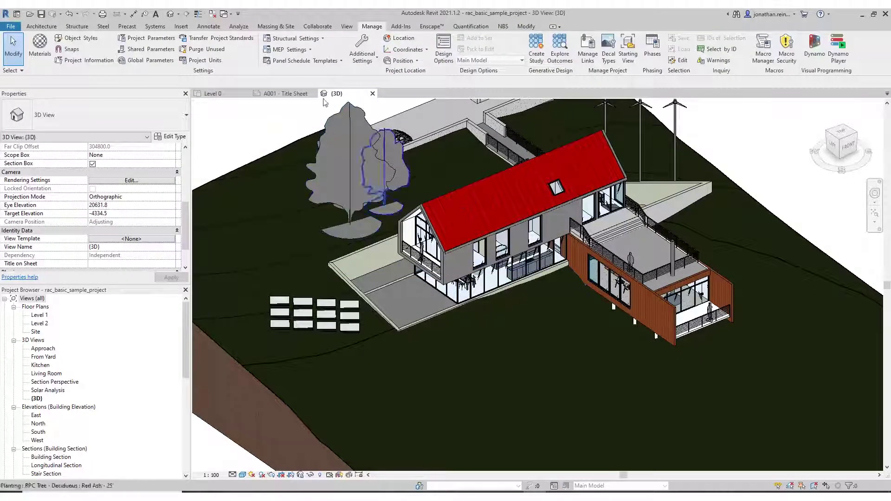
{"action": "left_click", "coordinate": [146, 41]}
{"action": "left_click", "coordinate": [489, 211]}
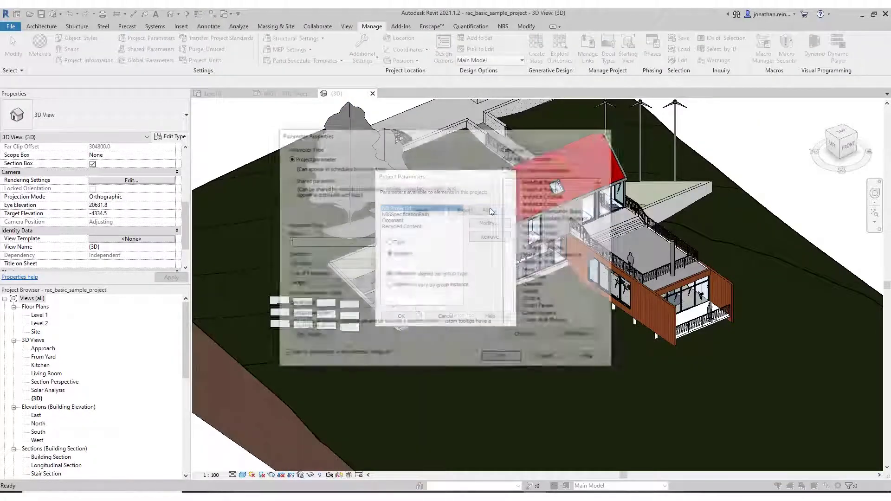
{"action": "type", "text": "C"}
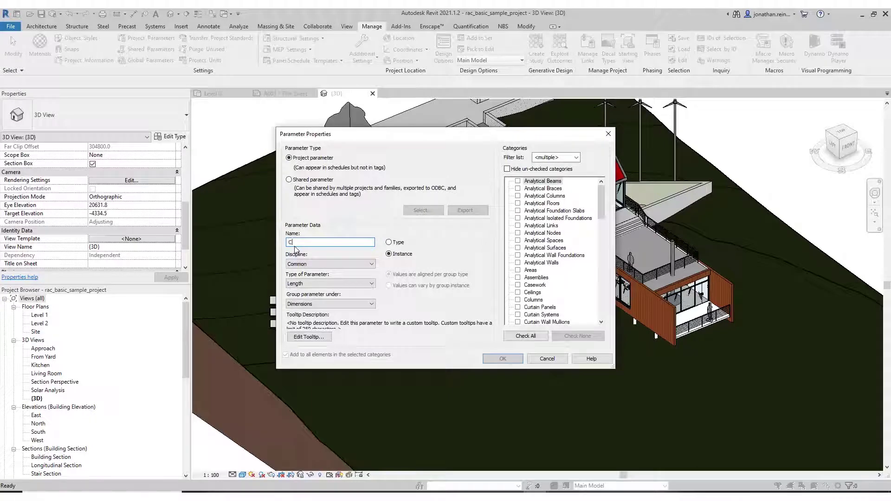
{"action": "type", "text": "olour"}
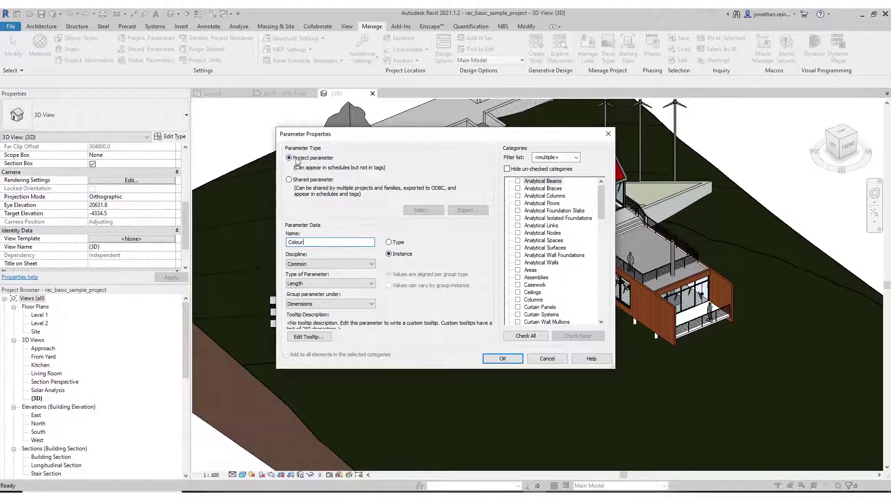
{"action": "left_click", "coordinate": [359, 284]}
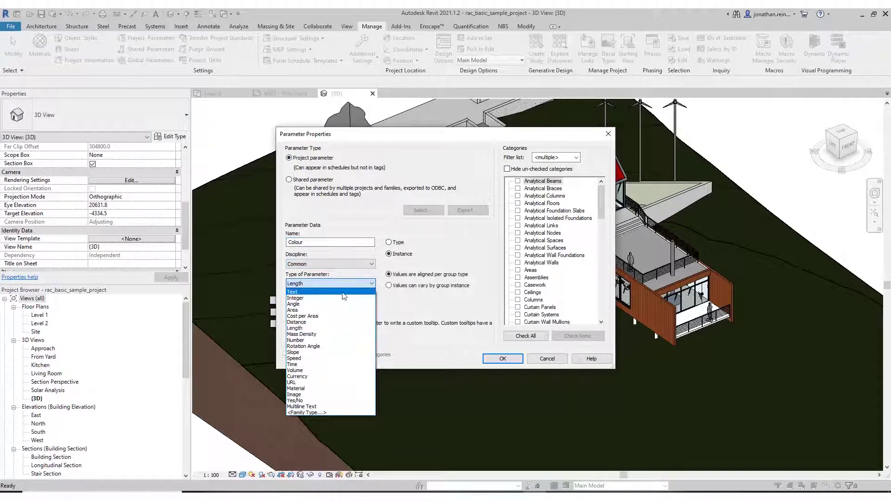
{"action": "left_click", "coordinate": [343, 293]}
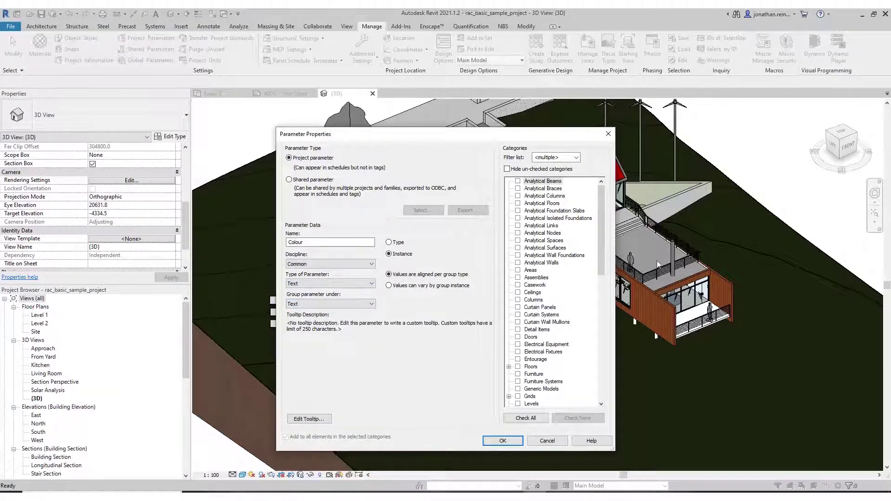
{"action": "scroll", "coordinate": [601, 236], "scroll_direction": "down", "scroll_amount": 1}
Assign the Colour parameter to the Doors category and confirm both parameter dialogs.
{"action": "left_click", "coordinate": [518, 322]}
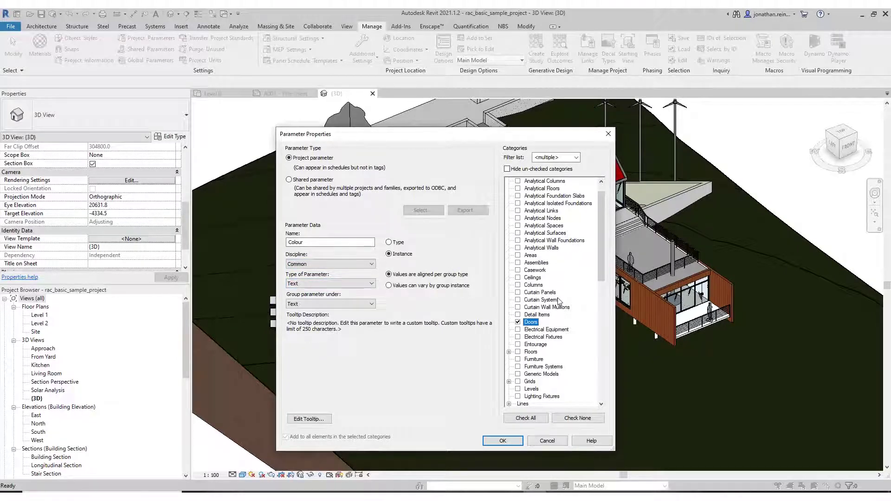
{"action": "left_click", "coordinate": [504, 441]}
{"action": "left_click", "coordinate": [417, 322]}
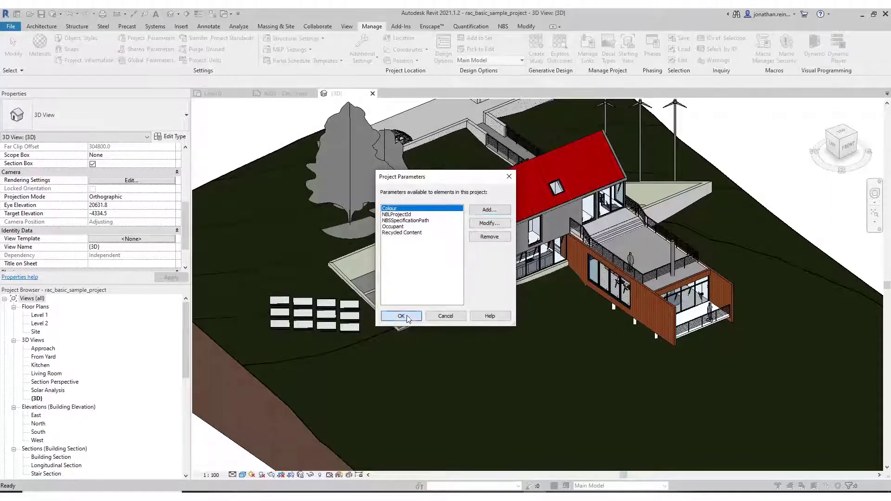
On the Level 1 floor plan, set door 103's Colour to White.
{"action": "middle_click_drag", "start_coordinate": [581, 347], "coordinate": [558, 314], "text": "shift"}
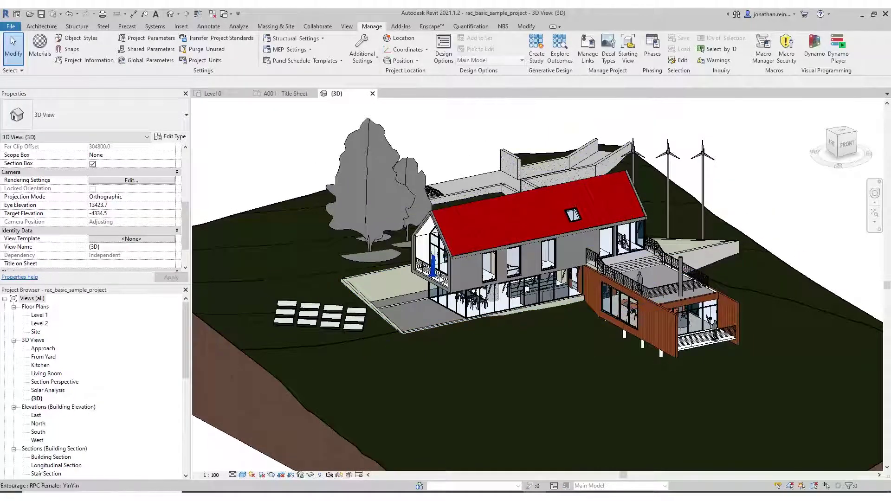
{"action": "mouse_move", "coordinate": [512, 251]}
{"action": "middle_mouse_down", "text": "shift"}
{"action": "mouse_move", "coordinate": [503, 242]}
{"action": "mouse_move", "coordinate": [834, 293]}
{"action": "mouse_move", "coordinate": [509, 303]}
{"action": "middle_mouse_up", "text": "shift"}
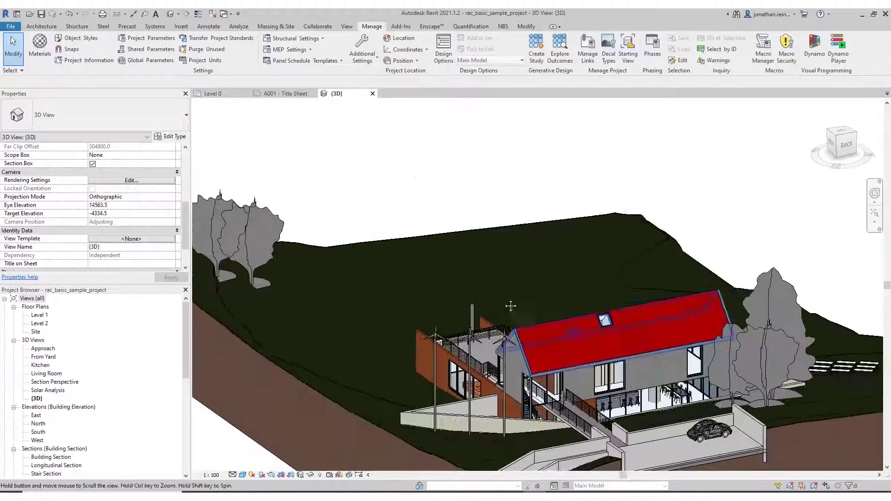
{"action": "double_click", "coordinate": [40, 314]}
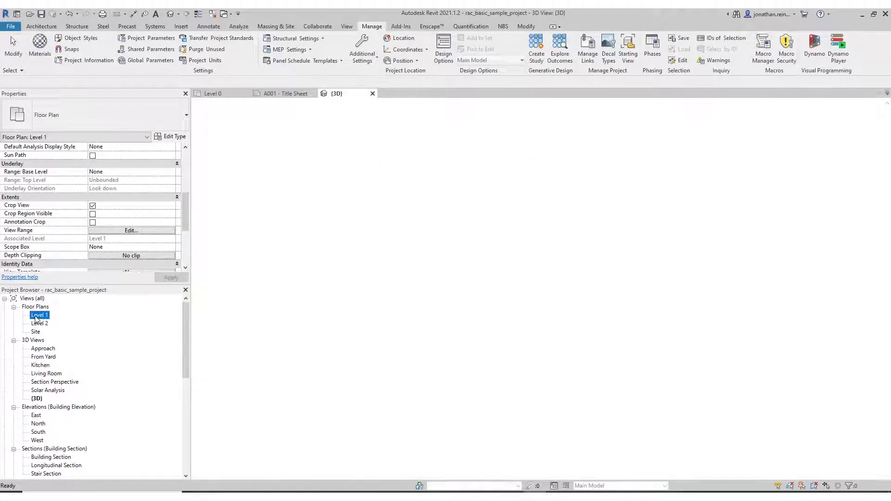
{"action": "scroll", "coordinate": [580, 210], "scroll_direction": "up", "scroll_amount": 1}
{"action": "scroll", "coordinate": [580, 211], "scroll_direction": "up", "scroll_amount": 3}
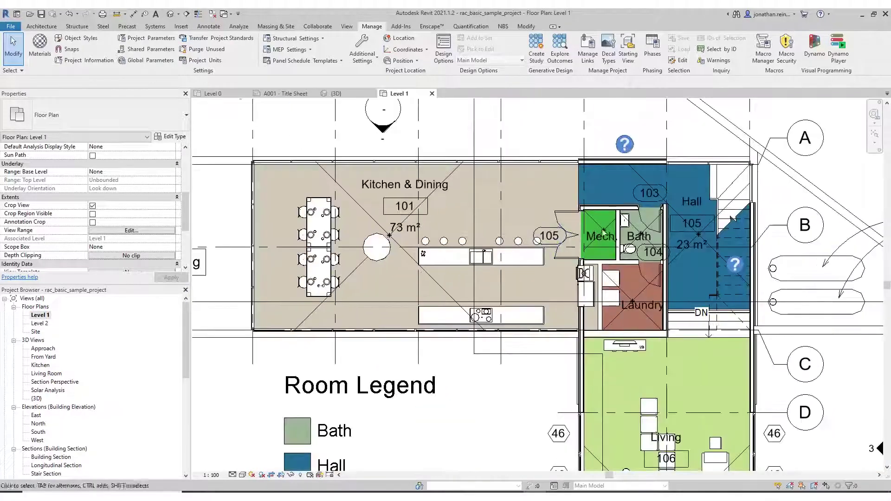
{"action": "left_click", "coordinate": [642, 220]}
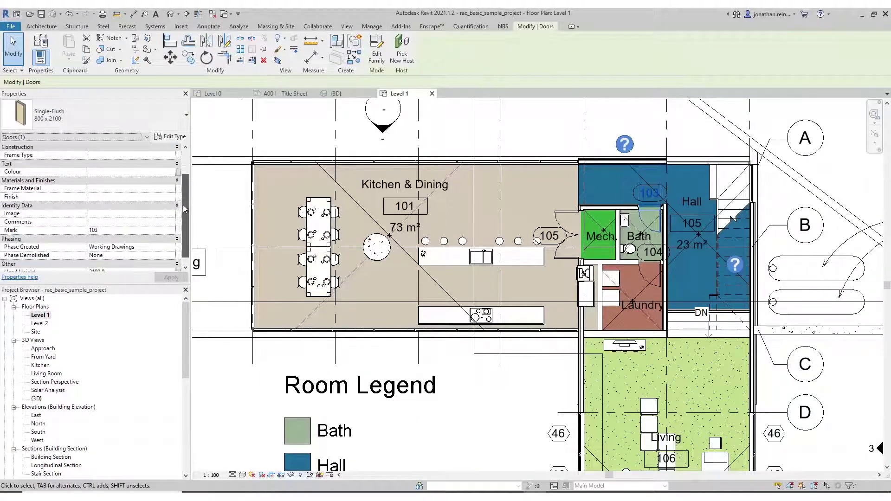
{"action": "scroll", "coordinate": [132, 201], "scroll_direction": "up", "scroll_amount": 2}
{"action": "left_click", "coordinate": [110, 189]}
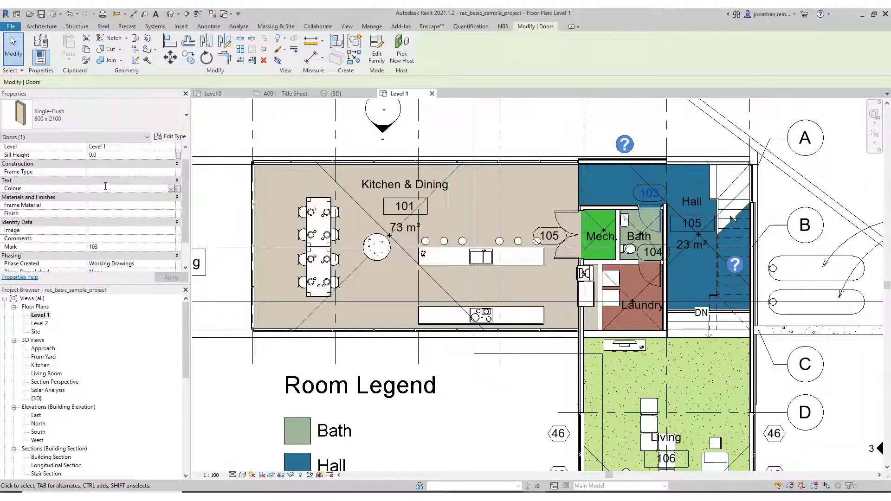
{"action": "type", "text": "White"}
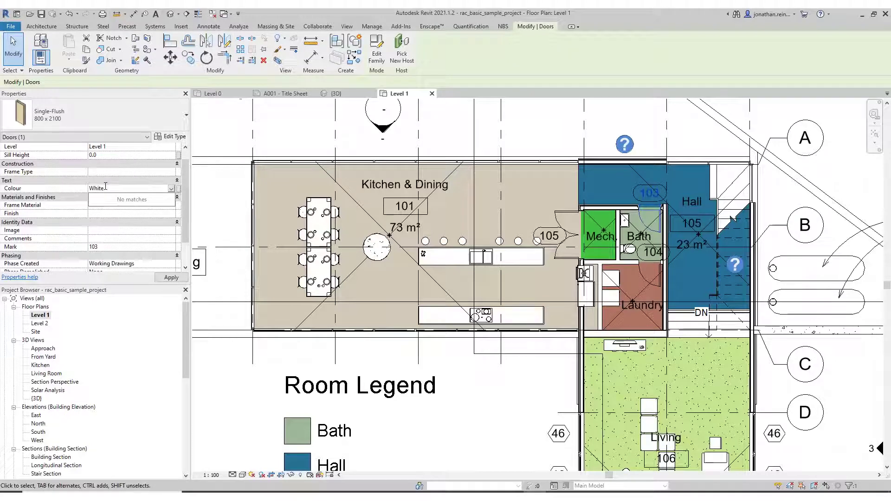
{"action": "left_click", "coordinate": [173, 278]}
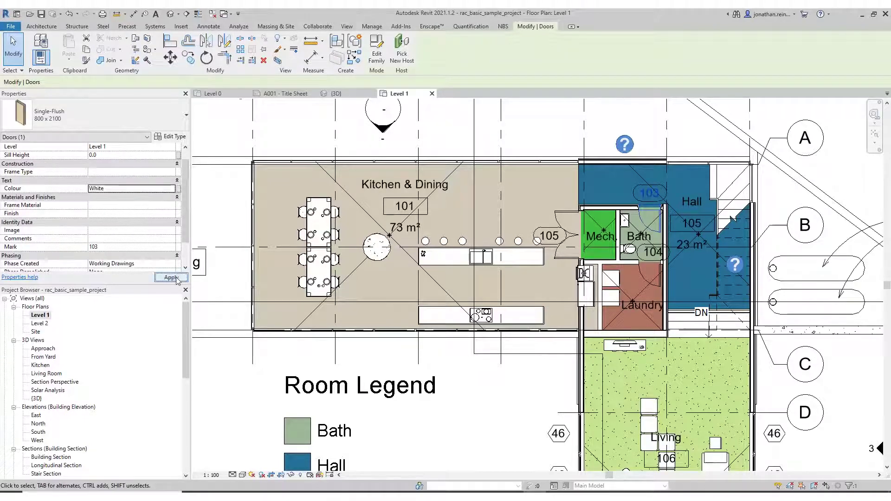
{"action": "left_click", "coordinate": [174, 279]}
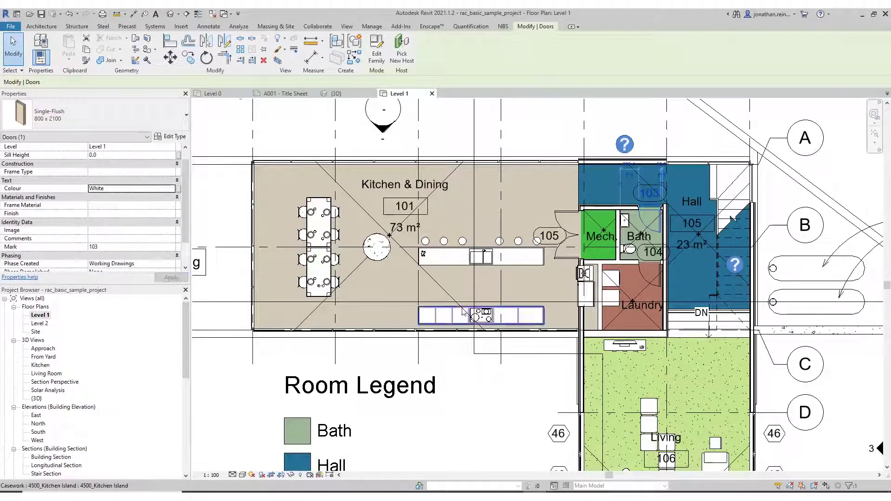
Set door 104's Colour to Plain Finish and door 105's to High Gloss.
{"action": "left_click", "coordinate": [642, 277]}
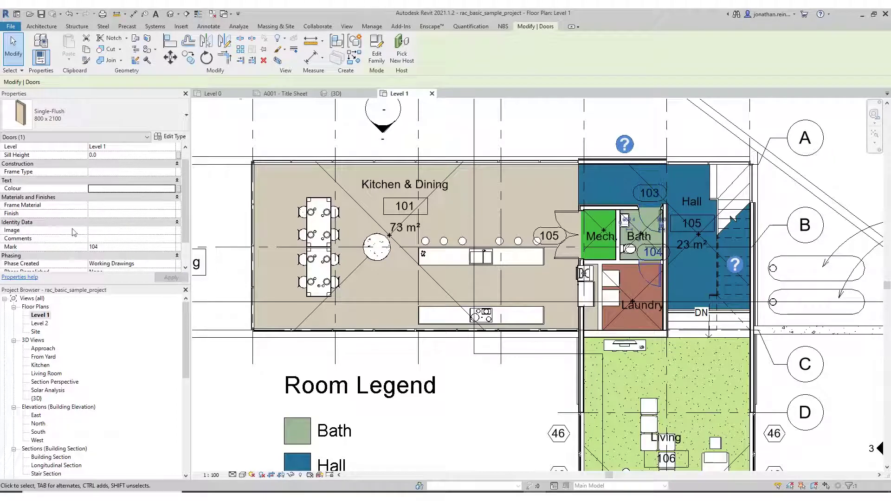
{"action": "left_click", "coordinate": [117, 191]}
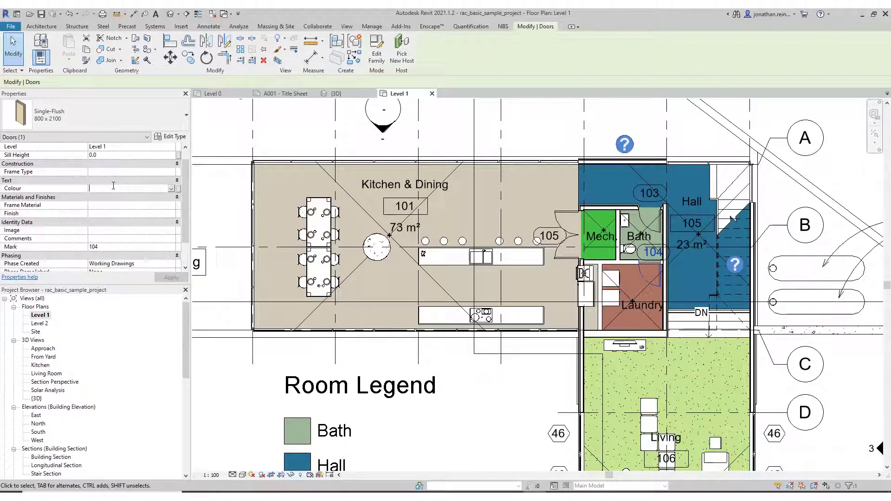
{"action": "type", "text": "Plain Finish"}
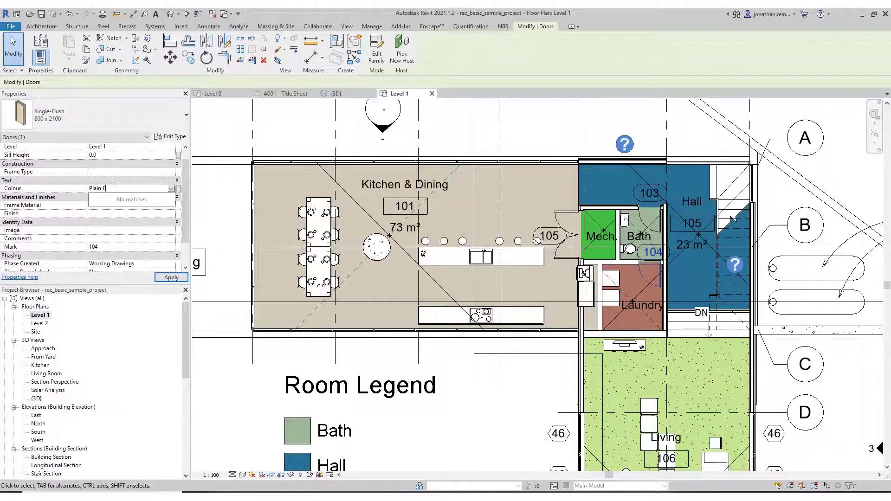
{"action": "left_click", "coordinate": [169, 277]}
{"action": "left_click", "coordinate": [567, 225]}
{"action": "left_click", "coordinate": [116, 189]}
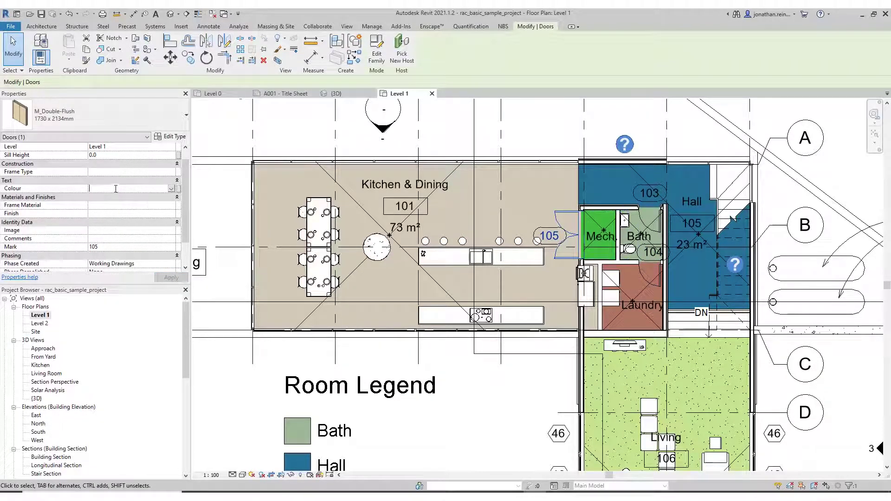
{"action": "type", "text": "High Gloss"}
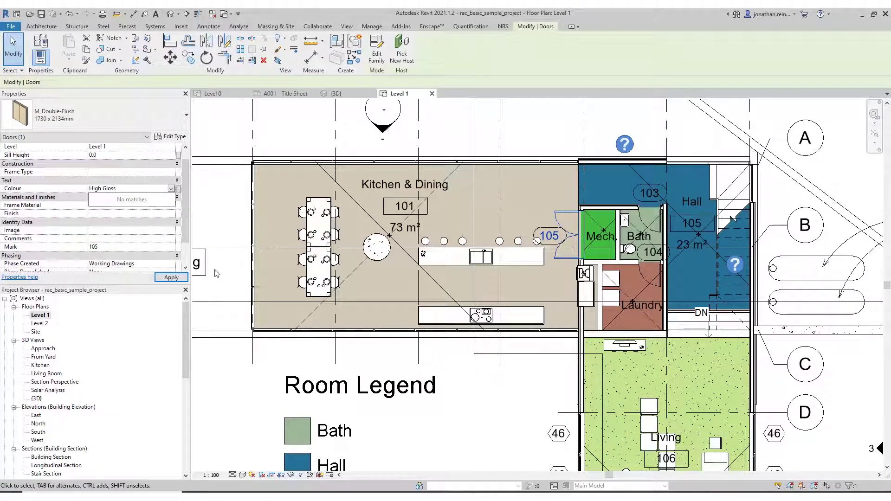
{"action": "left_click", "coordinate": [170, 277]}
{"action": "left_click", "coordinate": [160, 281]}
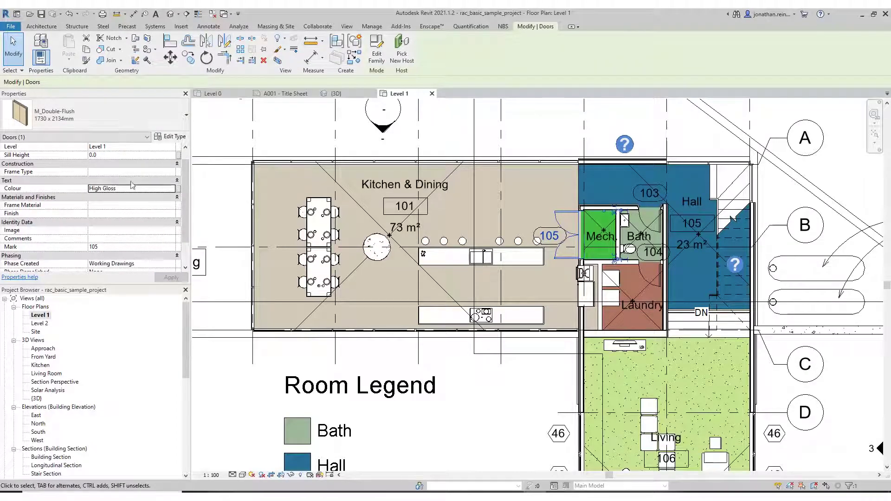
{"action": "key", "text": "Escape"}
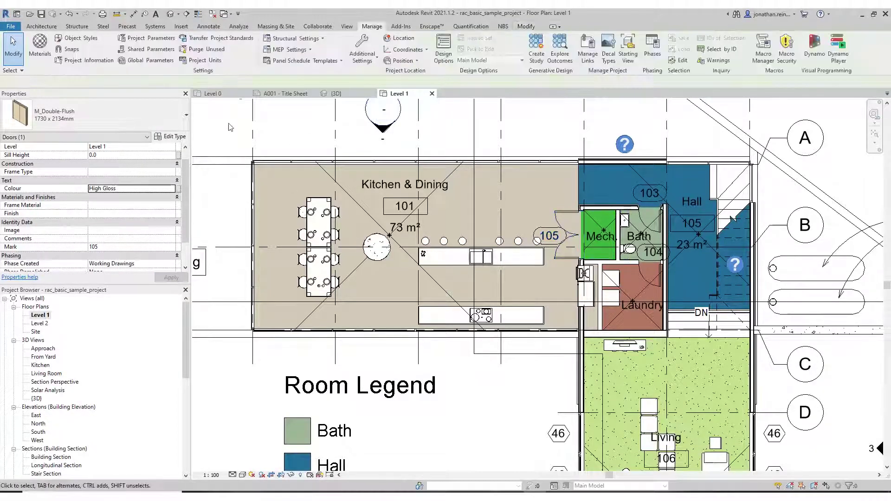
{"action": "middle_click_drag", "start_coordinate": [418, 170], "coordinate": [426, 205]}
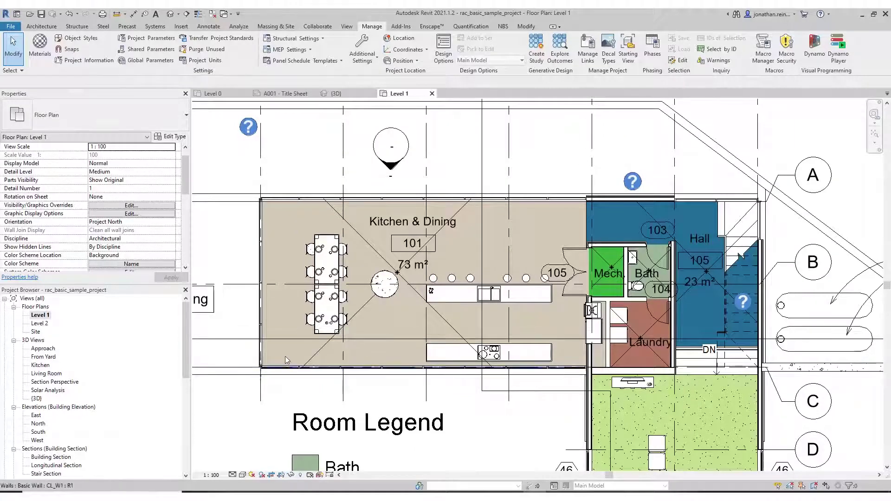
{"action": "middle_click_drag", "start_coordinate": [332, 237], "coordinate": [356, 200]}
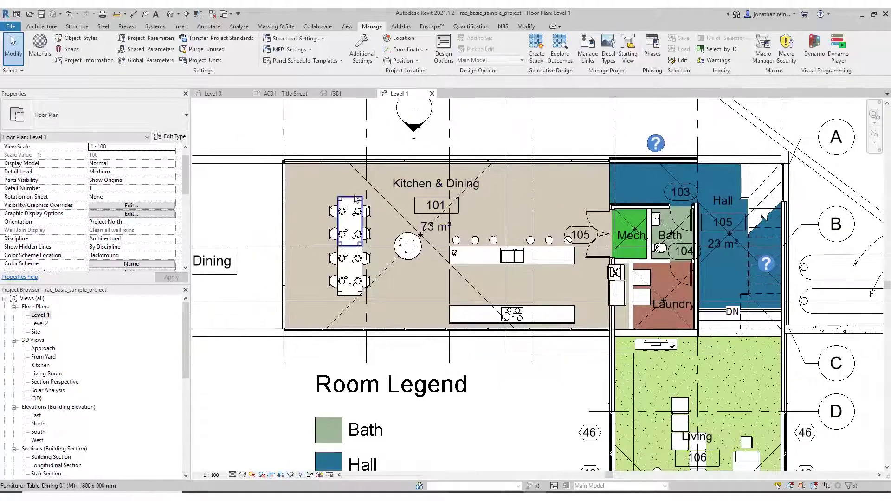
{"action": "left_click", "coordinate": [356, 200]}
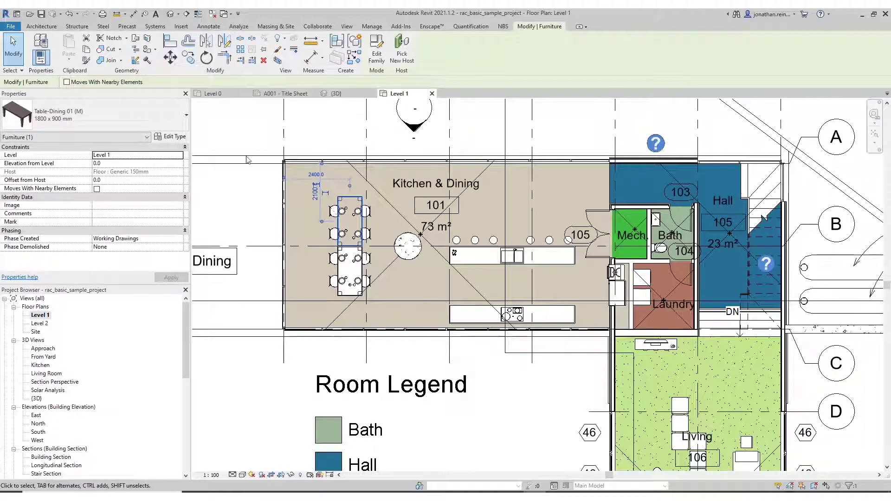
{"action": "left_click", "coordinate": [231, 140]}
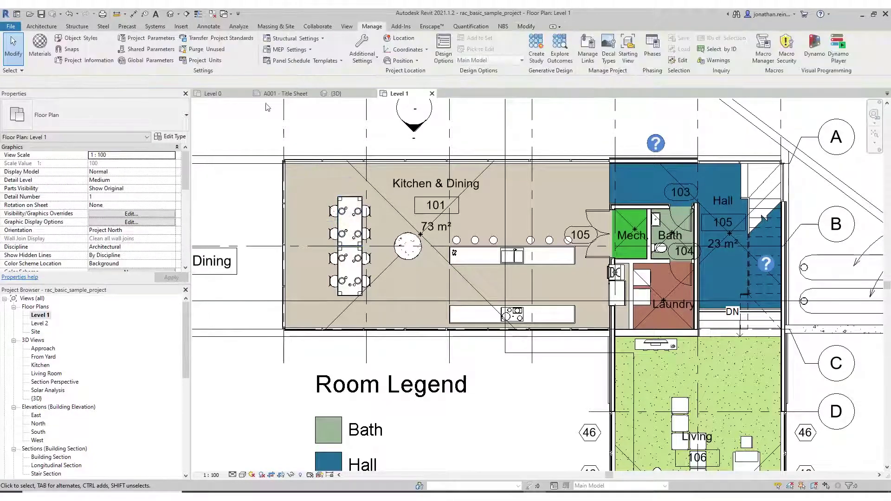
{"action": "left_click", "coordinate": [146, 40]}
Add Furniture to the Colour parameter's categories and confirm both parameter dialogs.
{"action": "left_click", "coordinate": [491, 225]}
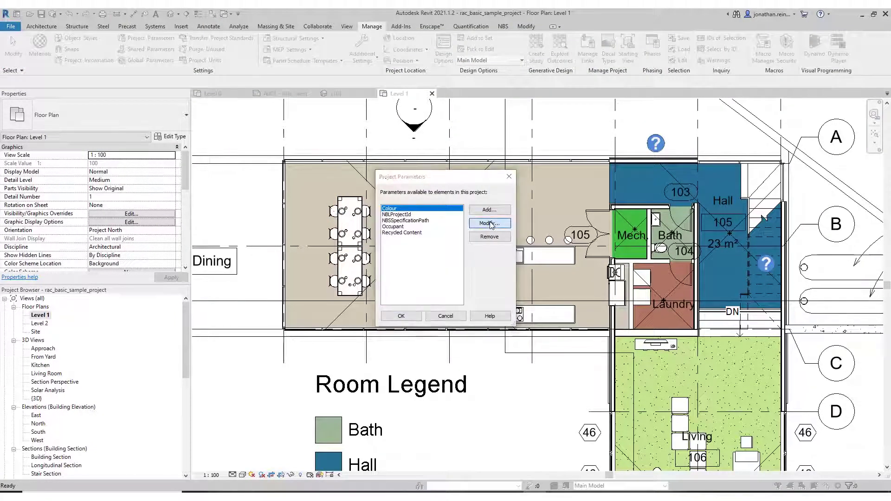
{"action": "left_click_drag", "start_coordinate": [600, 225], "coordinate": [602, 229]}
{"action": "scroll", "coordinate": [603, 229], "scroll_direction": "down", "scroll_amount": 1}
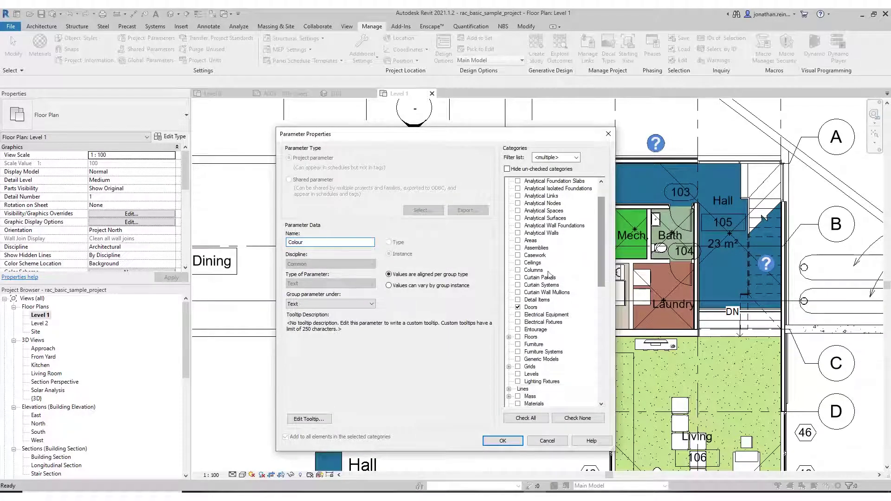
{"action": "left_click", "coordinate": [517, 344]}
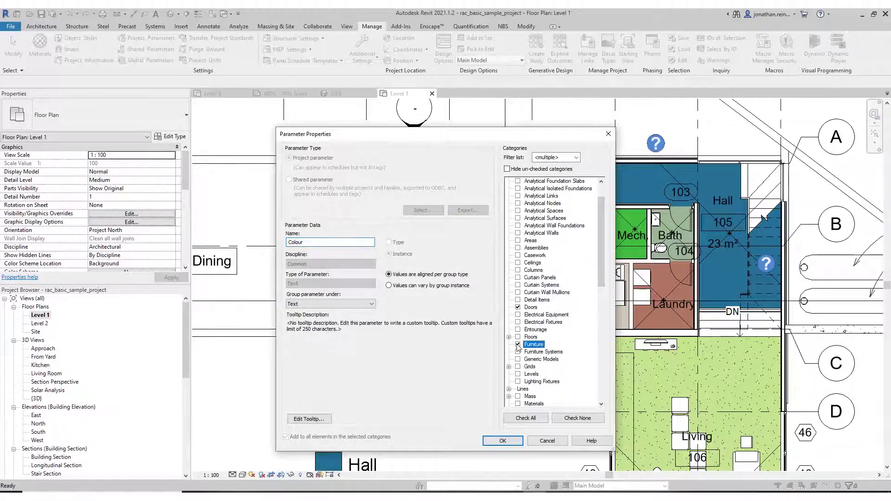
{"action": "left_click", "coordinate": [506, 442]}
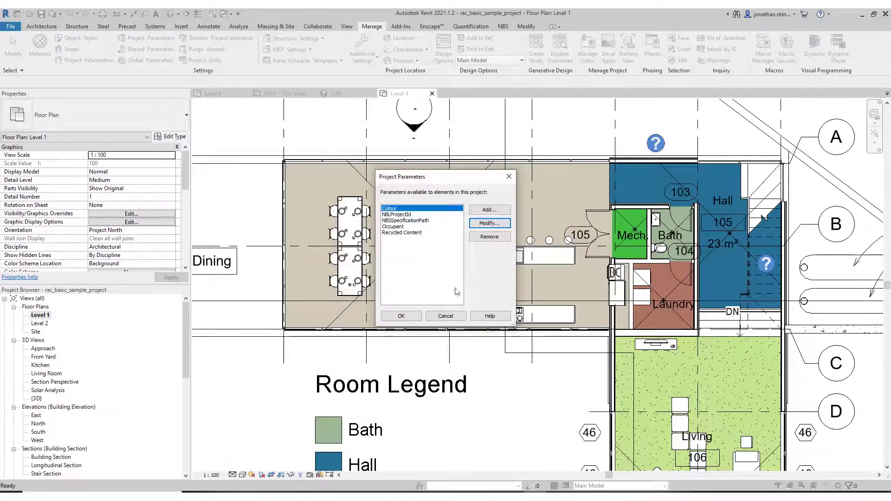
{"action": "left_click", "coordinate": [410, 319]}
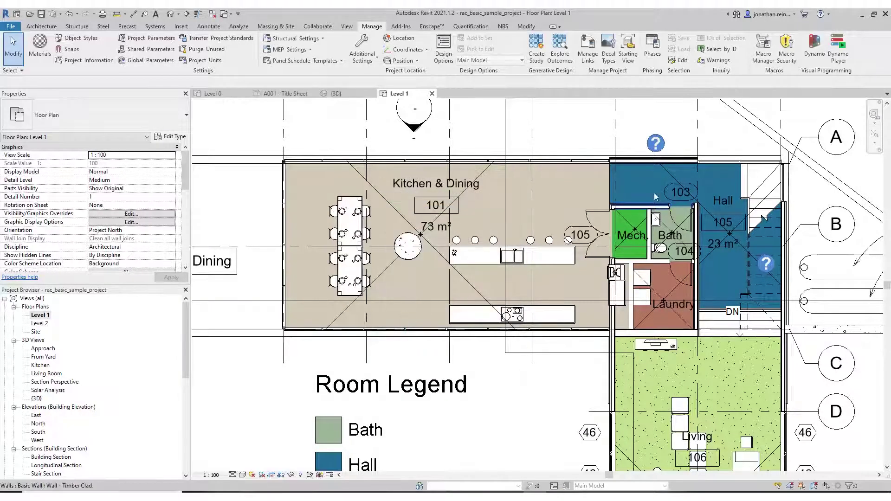
{"action": "left_click", "coordinate": [352, 201]}
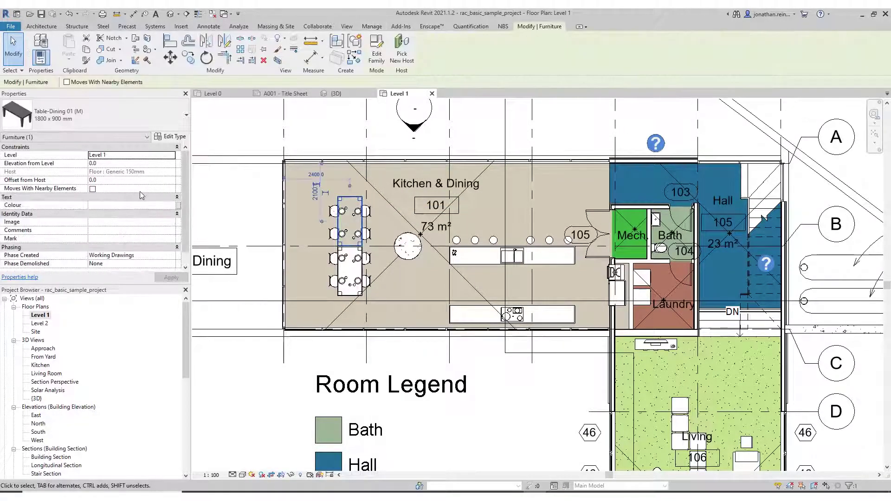
{"action": "left_click", "coordinate": [109, 206]}
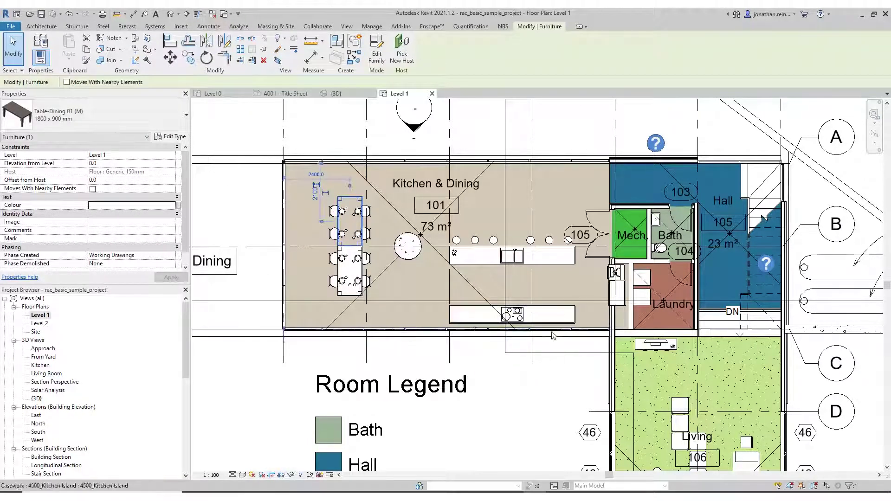
{"action": "scroll", "coordinate": [495, 362], "scroll_direction": "up", "scroll_amount": 1}
{"action": "middle_click_drag", "start_coordinate": [494, 363], "coordinate": [428, 293]}
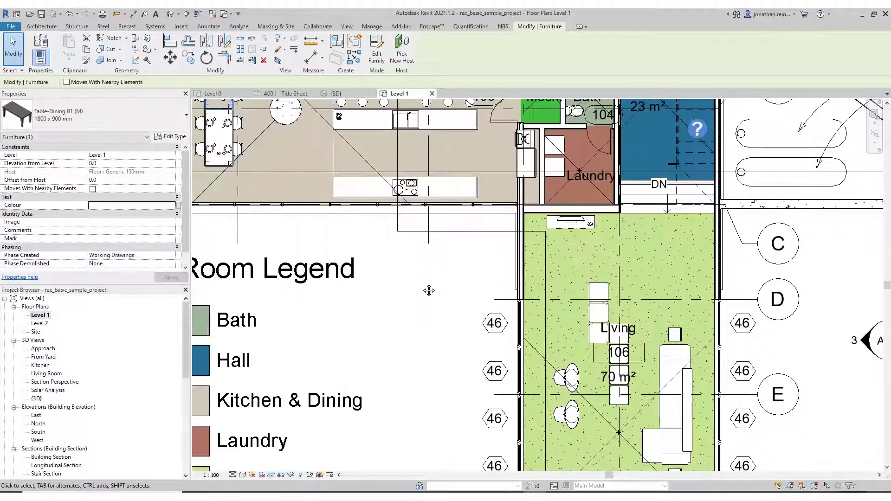
{"action": "left_click", "coordinate": [519, 271]}
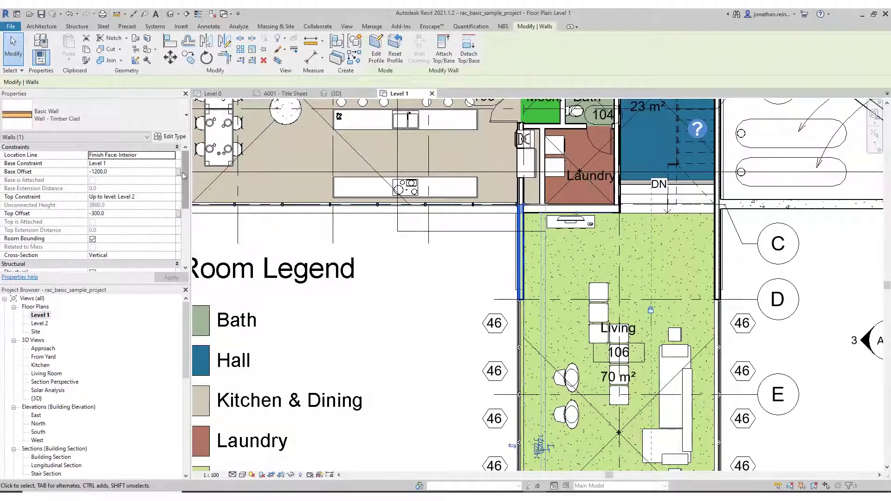
{"action": "left_click_drag", "start_coordinate": [182, 176], "coordinate": [183, 233]}
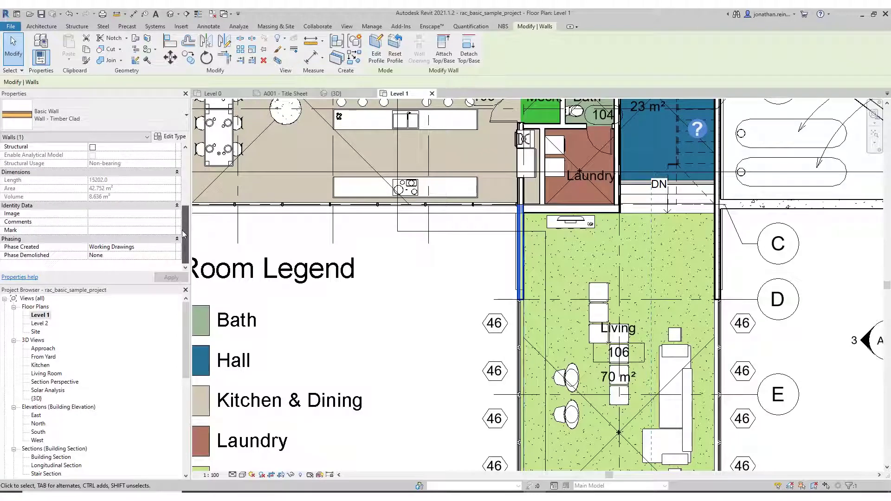
{"action": "scroll", "coordinate": [513, 303], "scroll_direction": "down", "scroll_amount": 1}
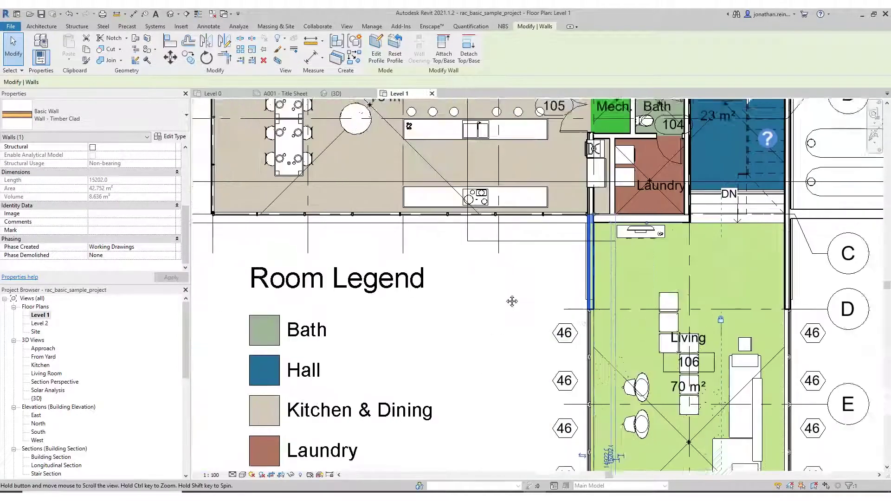
{"action": "scroll", "coordinate": [511, 298], "scroll_direction": "down", "scroll_amount": 1}
{"action": "scroll", "coordinate": [504, 312], "scroll_direction": "down", "scroll_amount": 2}
{"action": "scroll", "coordinate": [495, 314], "scroll_direction": "down", "scroll_amount": 1}
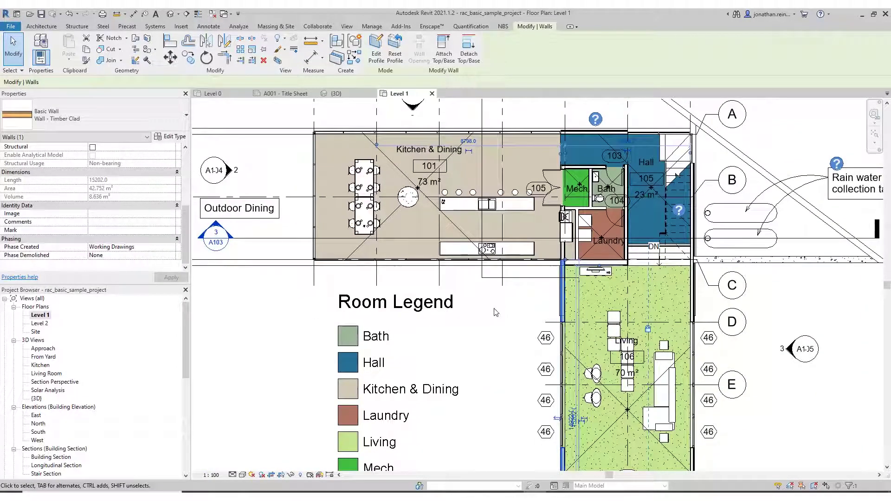
{"action": "left_click", "coordinate": [266, 305]}
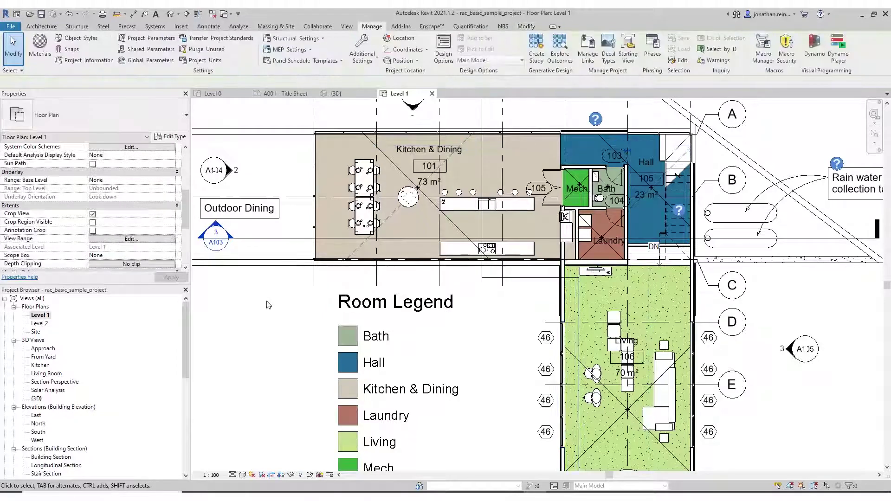